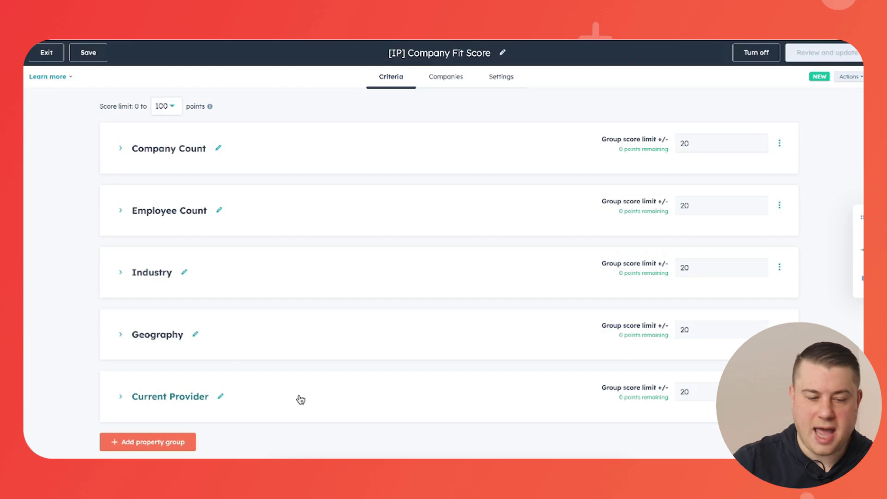
- Examine the Company Count group's scoring rules in the company fit score, and collapse the group
click(122, 148)
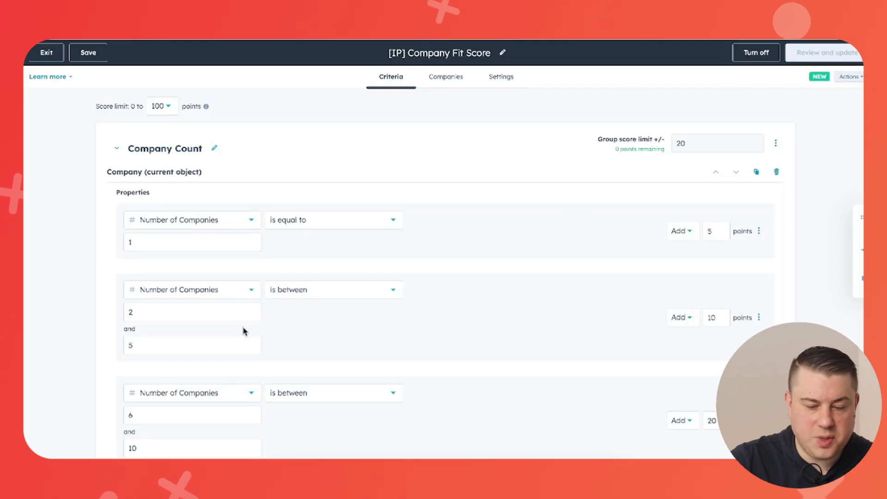
scroll(653, 310, down, 1)
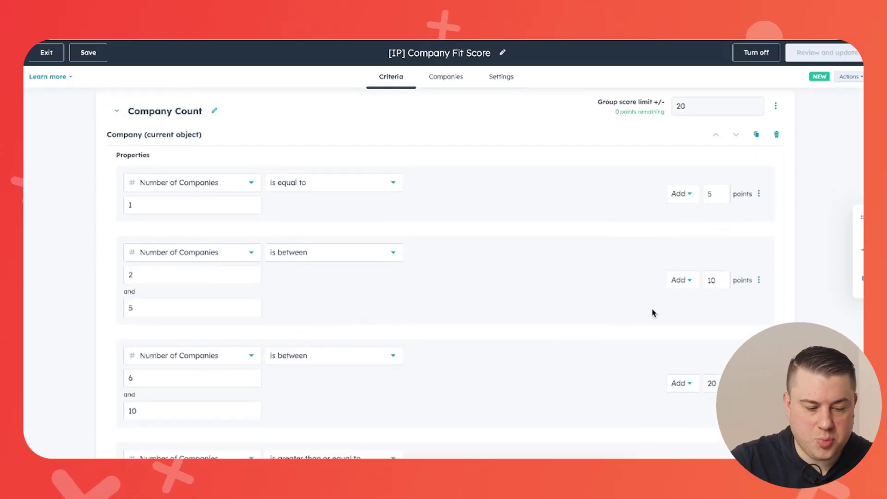
scroll(641, 308, down, 2)
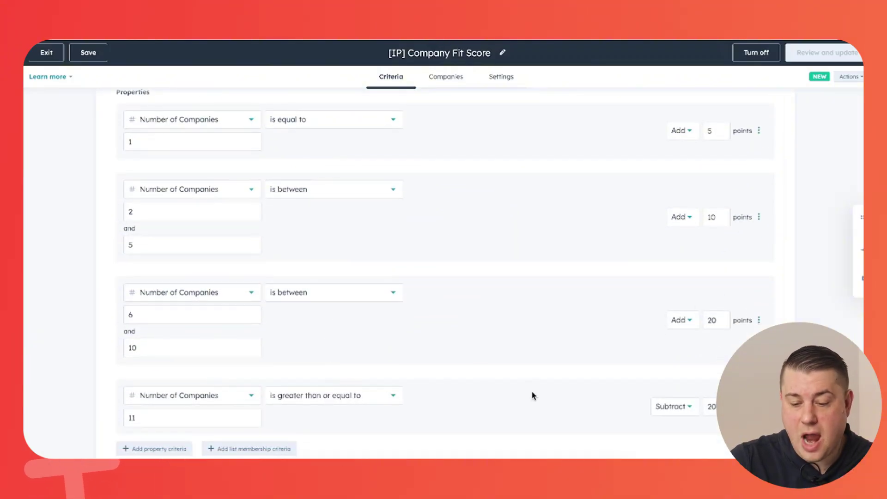
scroll(497, 372, up, 3)
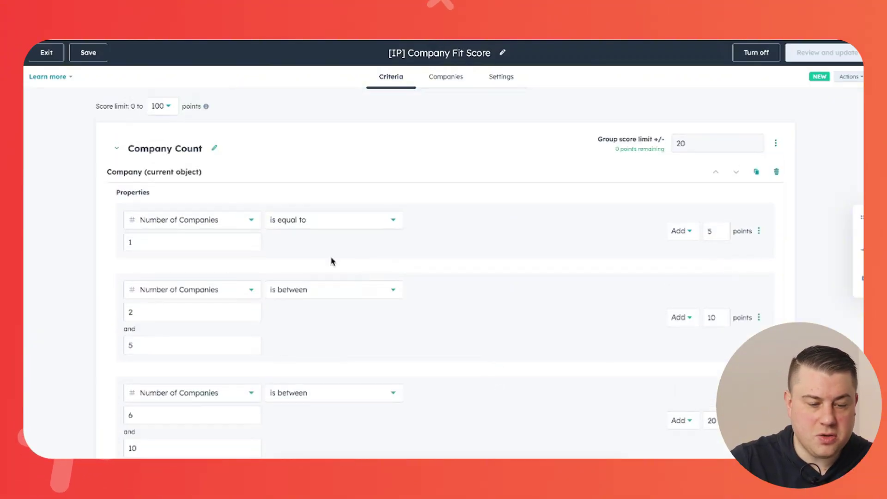
click(120, 150)
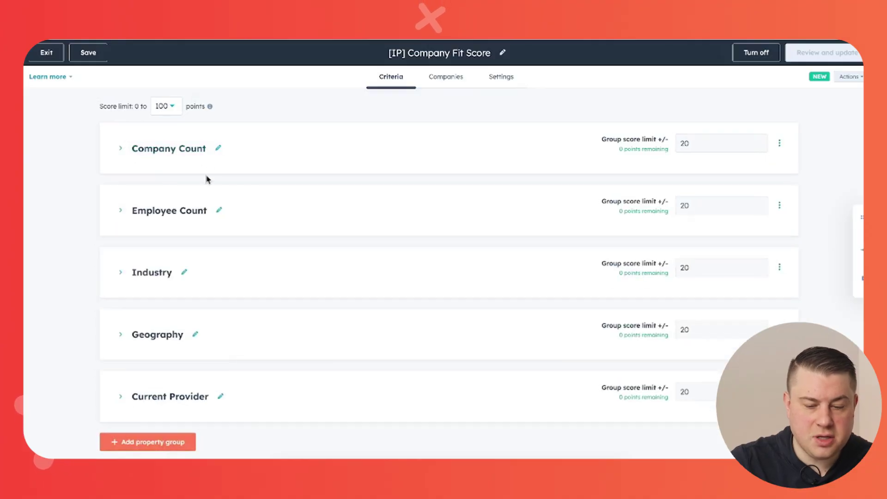
- Check the available overall score limits, and revisit the Company Count rules for added and subtracted points
click(171, 109)
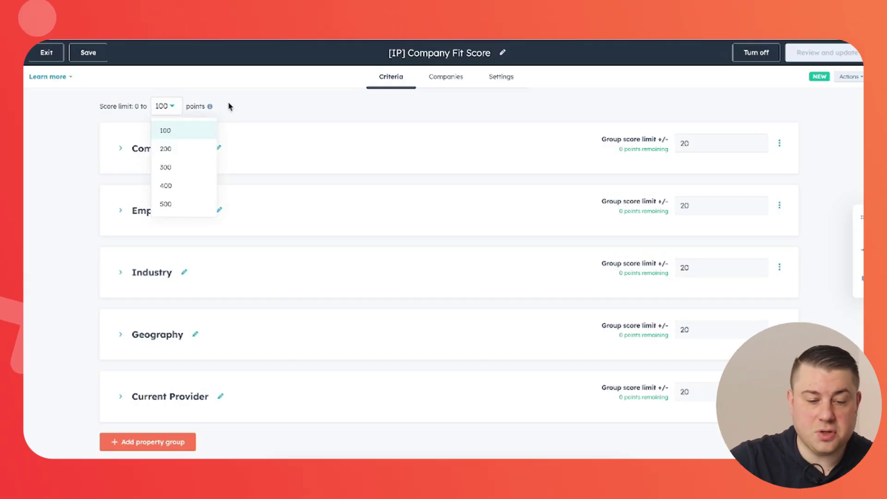
click(265, 109)
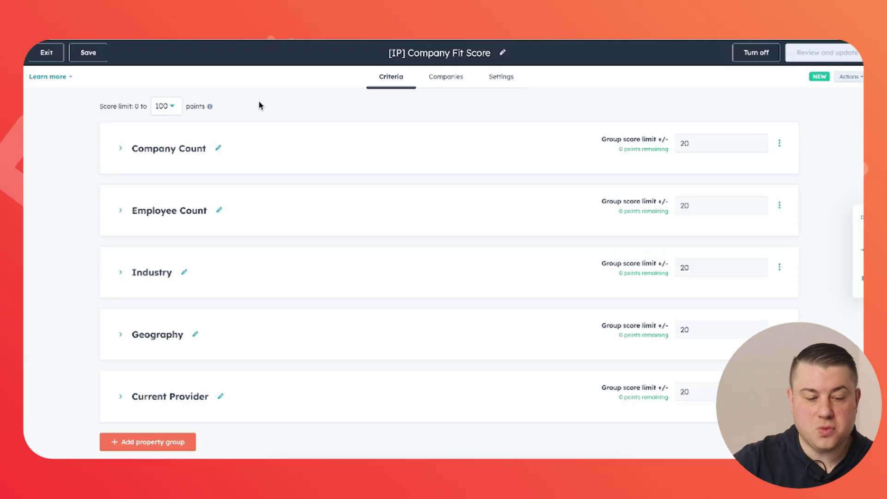
click(122, 150)
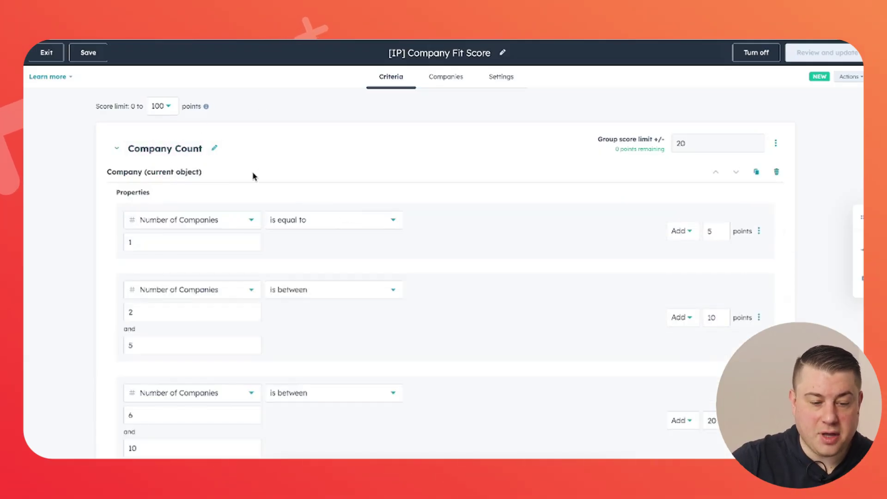
scroll(252, 174, down, 5)
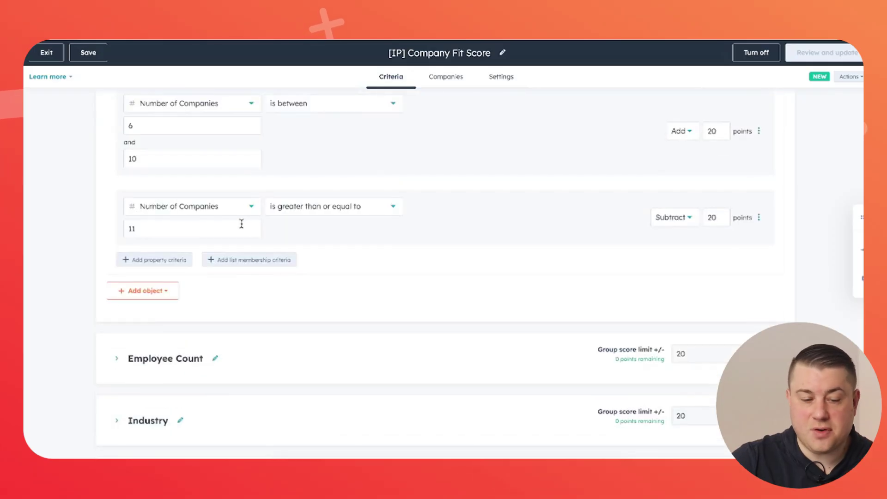
scroll(241, 223, up, 5)
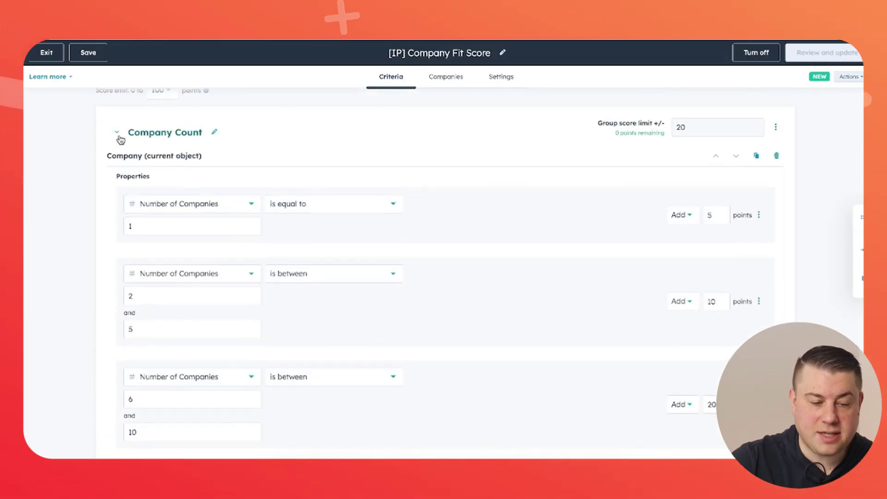
click(118, 136)
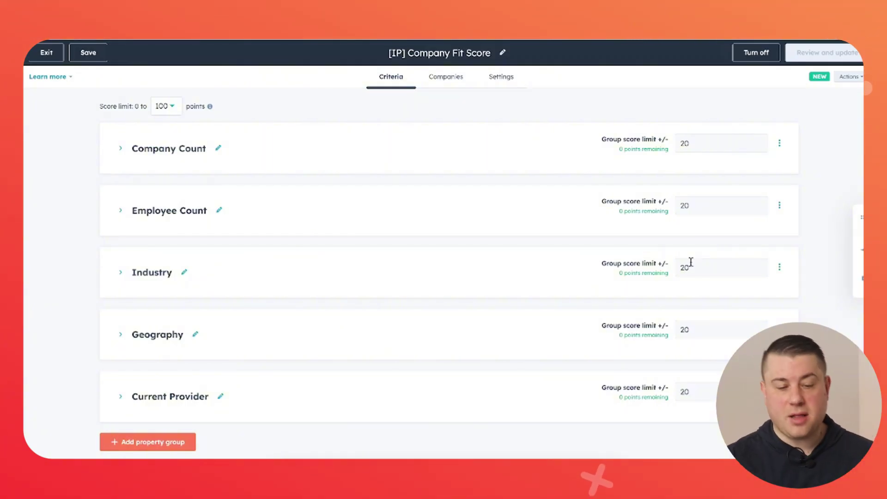
- Examine the Employee Count group's ranges and the points assigned to each, and collapse the group
click(121, 212)
scroll(277, 239, down, 3)
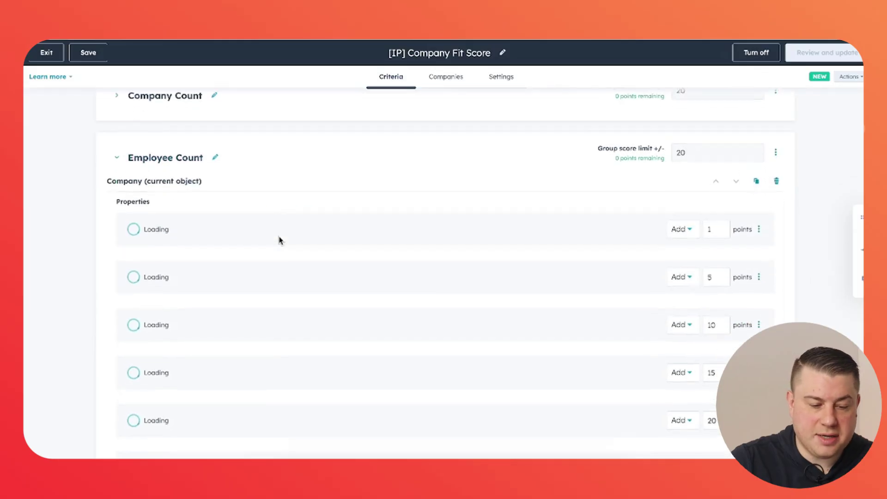
scroll(279, 240, down, 3)
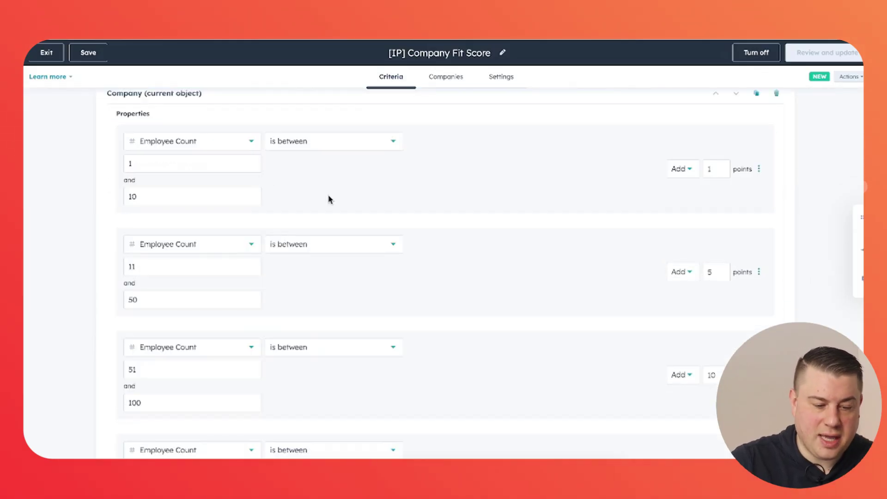
scroll(329, 199, down, 2)
scroll(330, 244, down, 1)
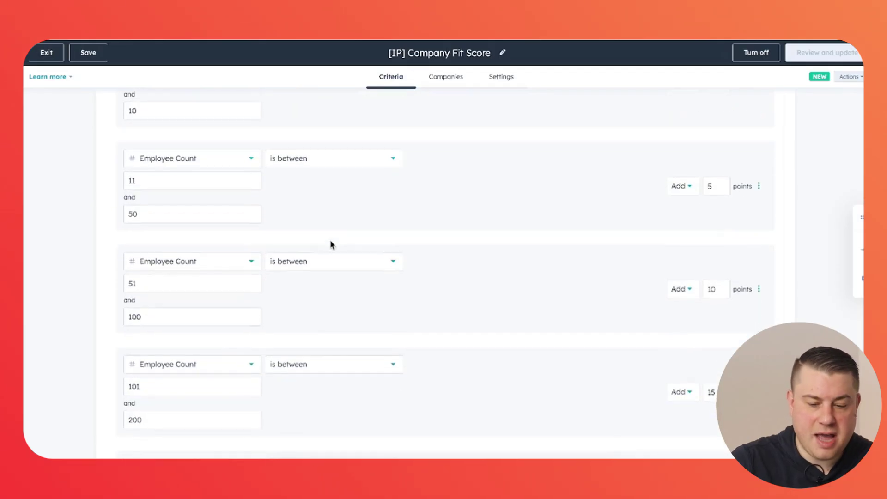
scroll(331, 244, down, 2)
scroll(330, 250, down, 3)
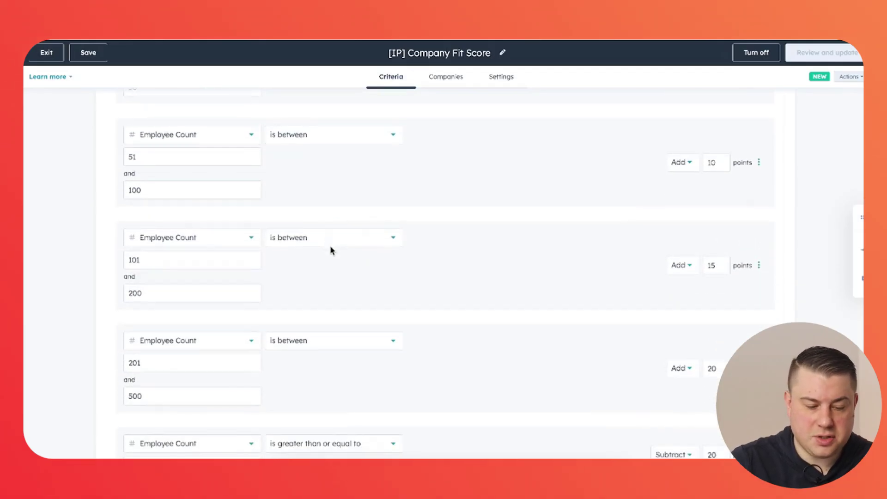
scroll(277, 282, up, 9)
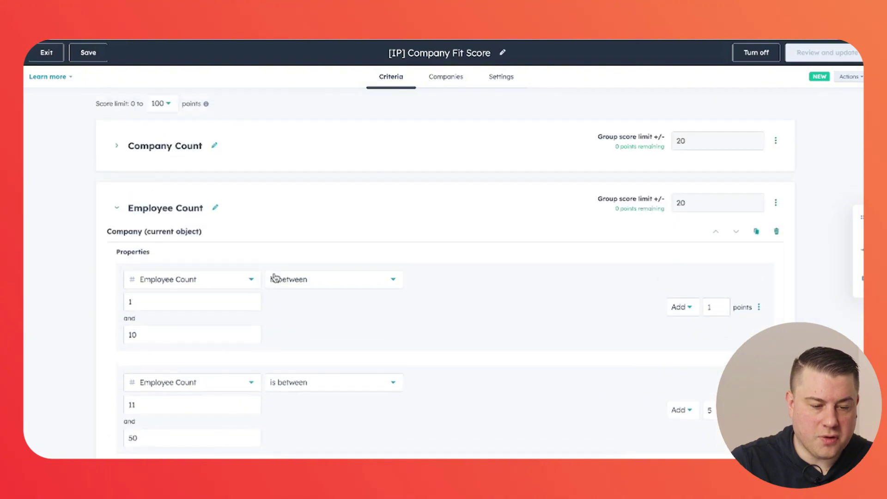
click(118, 210)
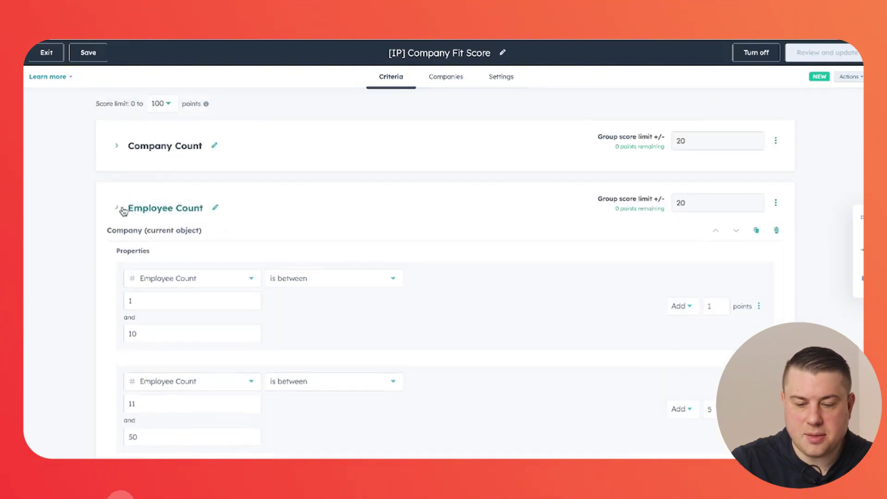
- Examine the Industry group's rules and which industries add or subtract points, and collapse the group
click(120, 272)
scroll(398, 257, down, 3)
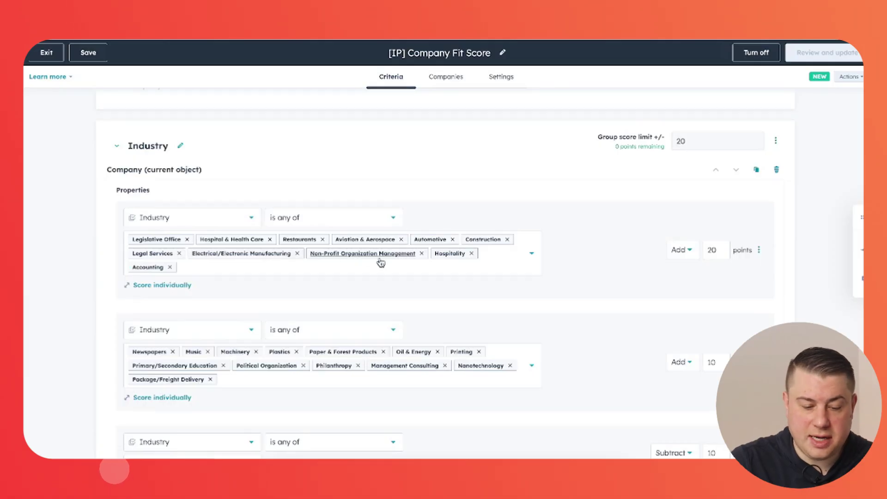
scroll(381, 262, down, 2)
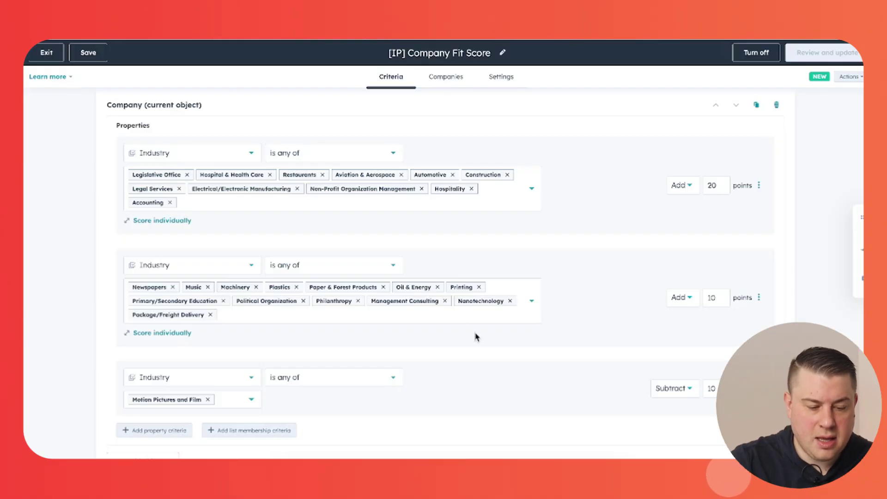
scroll(476, 337, down, 1)
scroll(478, 336, up, 1)
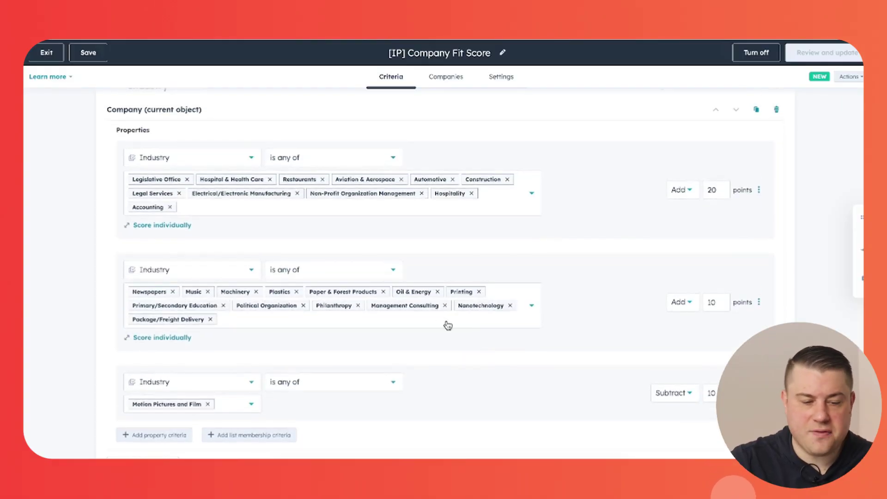
scroll(448, 326, up, 1)
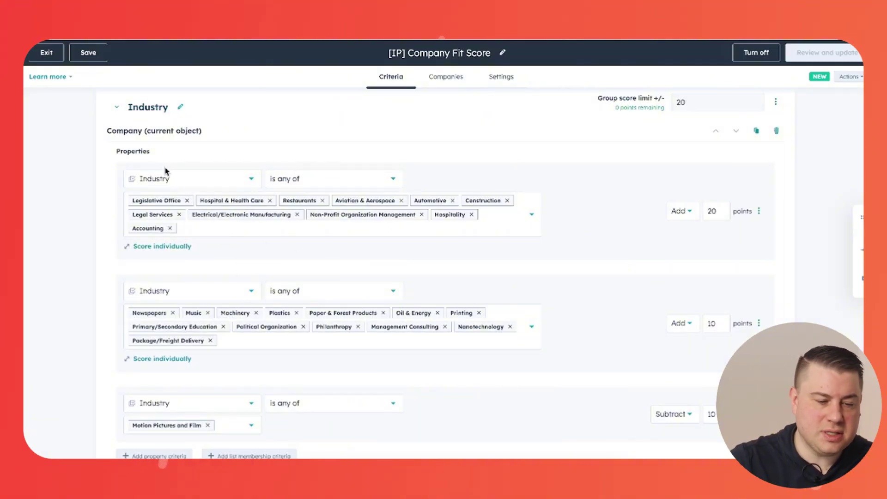
click(117, 109)
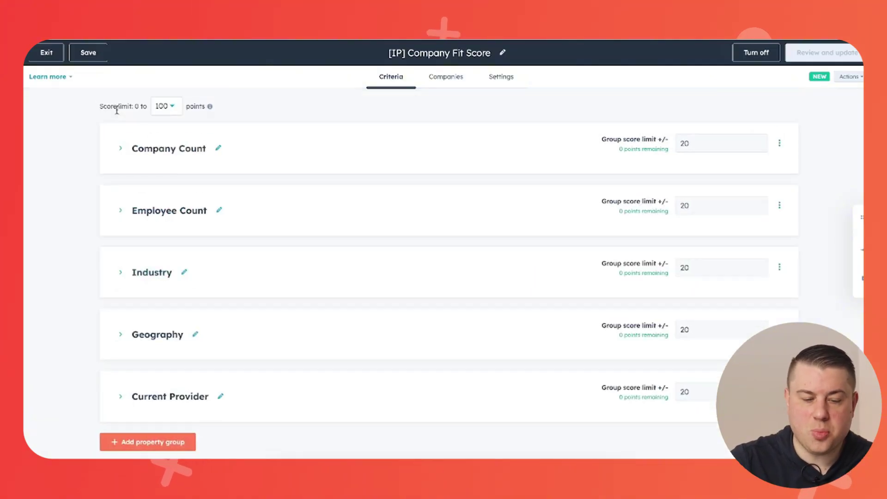
- Examine the Geography group's state rules and their points, and collapse the group
click(122, 336)
scroll(370, 315, down, 4)
scroll(381, 315, down, 2)
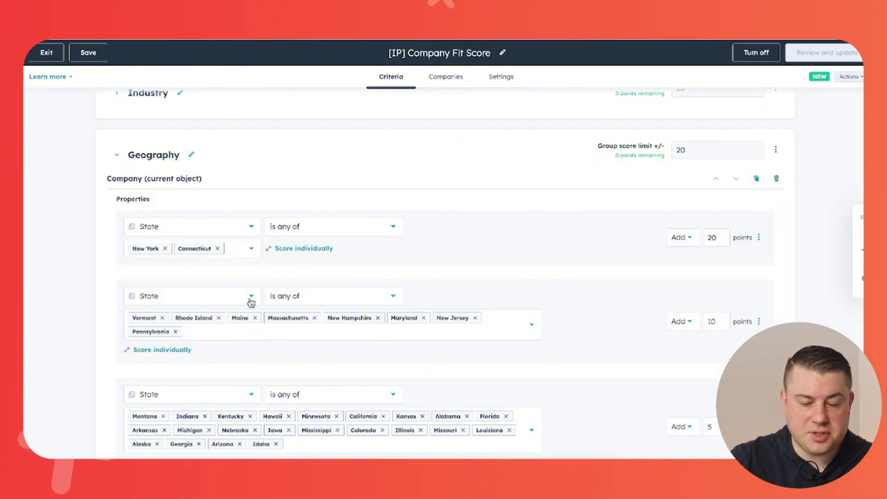
scroll(530, 313, down, 2)
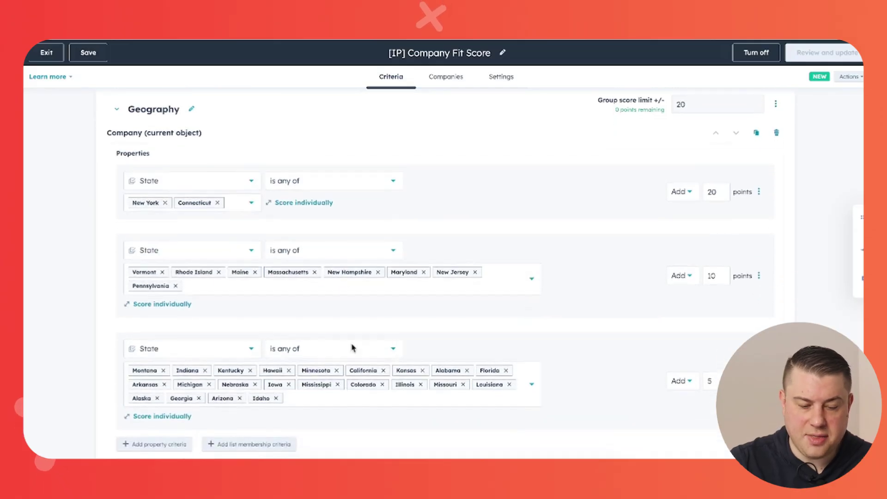
scroll(223, 228, up, 3)
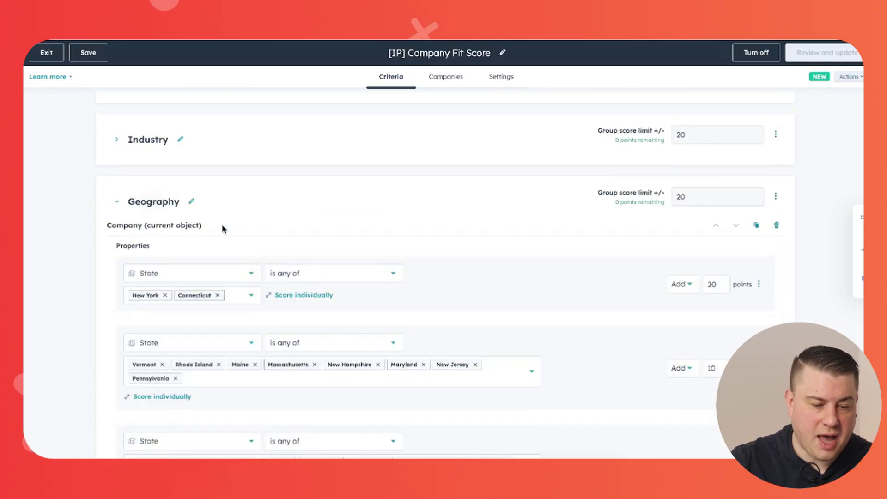
click(122, 205)
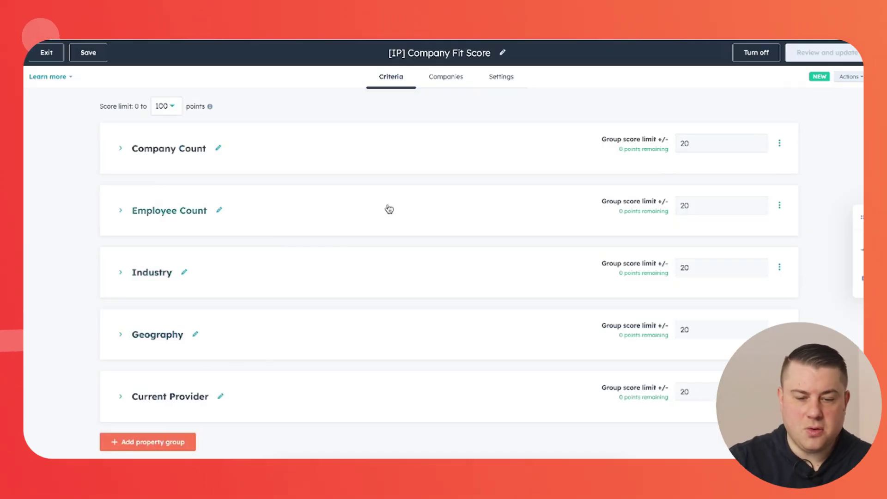
- Review which companies the fit score covers and the lists available for exclusion, and open the score's settings
click(445, 78)
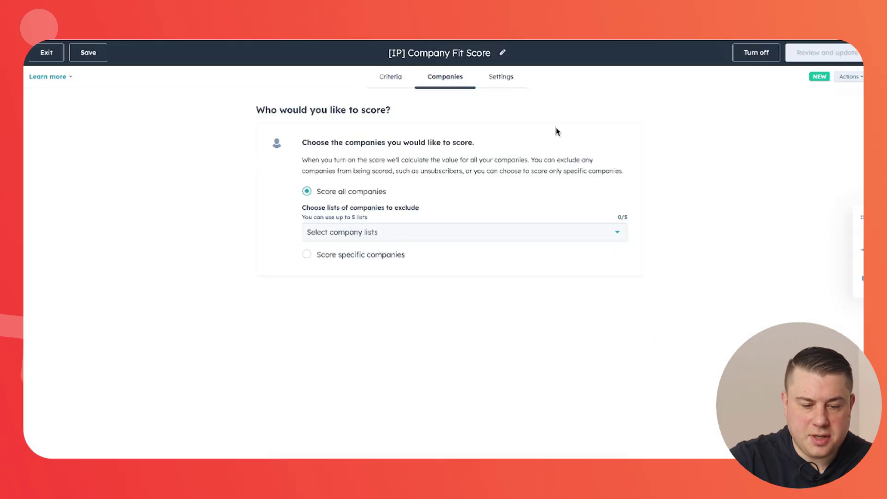
click(474, 232)
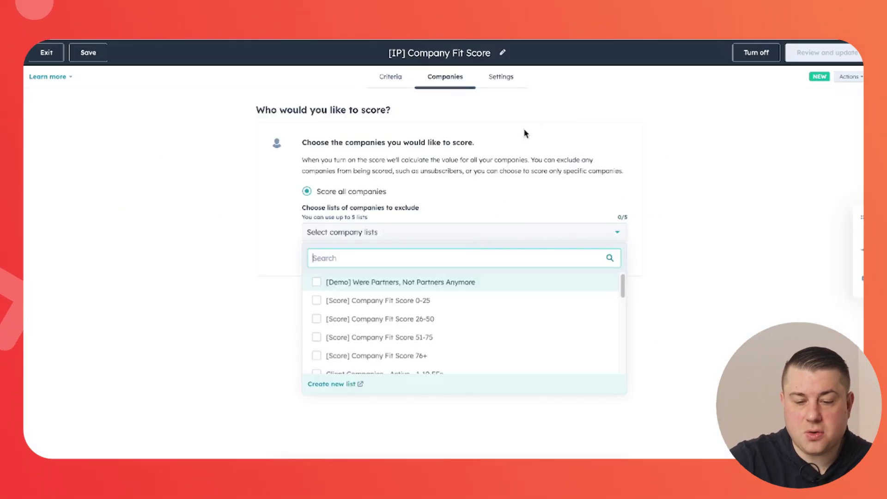
click(545, 115)
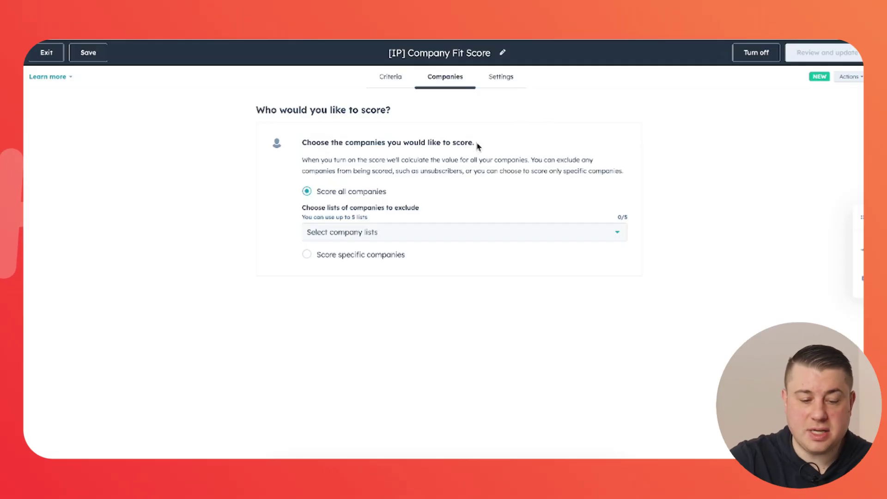
click(512, 83)
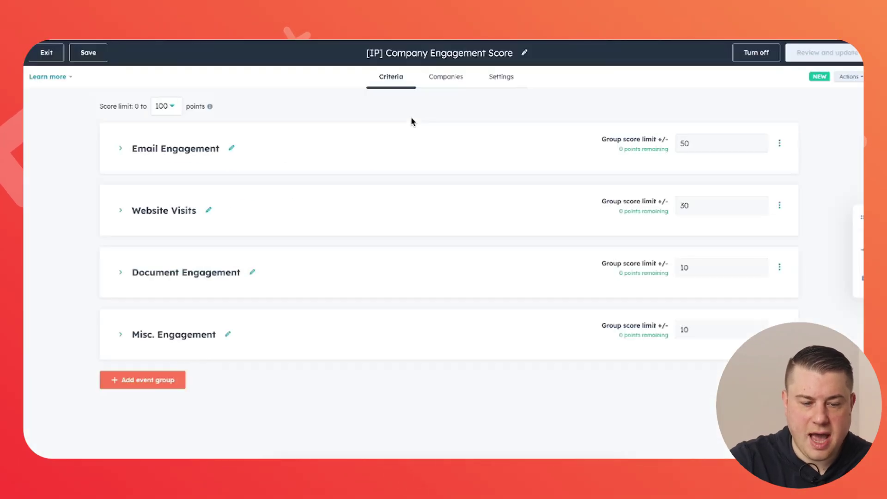
- Examine the Email Engagement group's decay setting and marketing email event points in the company engagement score, and collapse the group
click(124, 150)
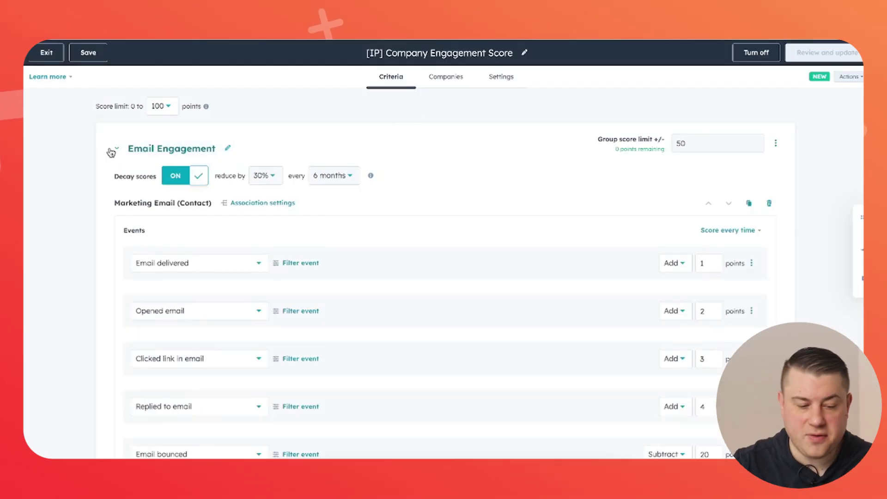
scroll(240, 218, down, 1)
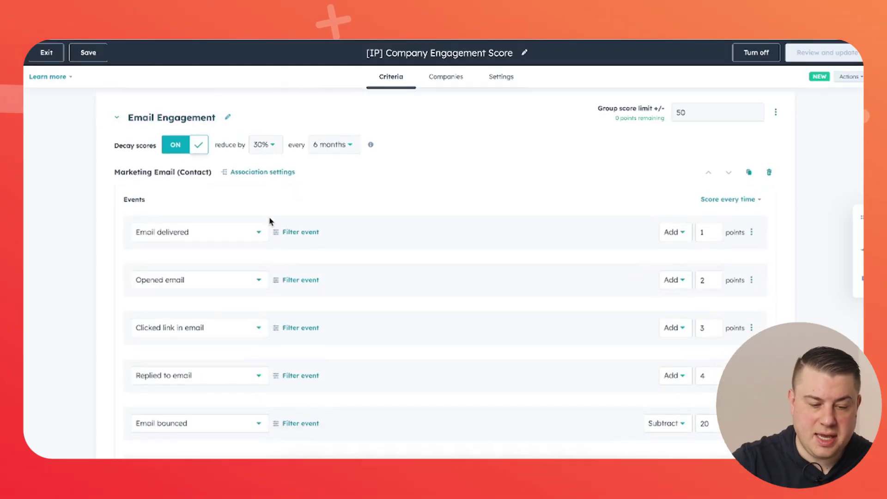
click(114, 115)
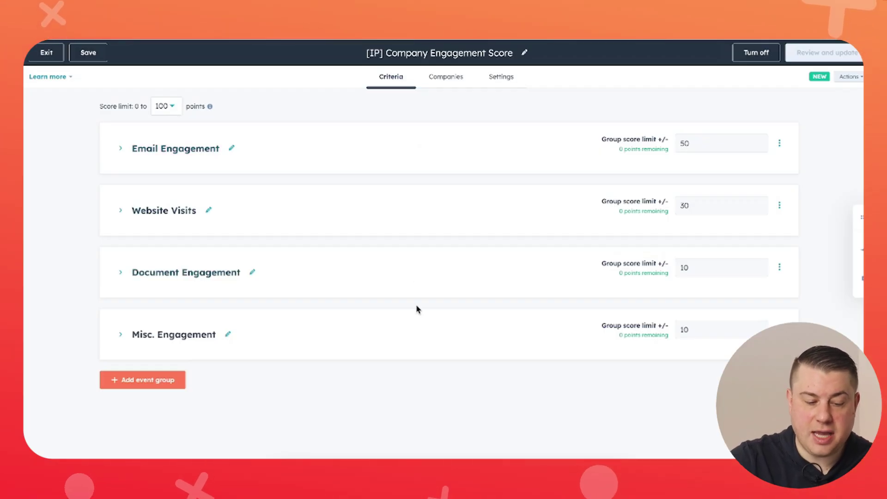
- Examine the Misc. Engagement group's decay setting and its sales email and form submission scoring
scroll(249, 303, down, 5)
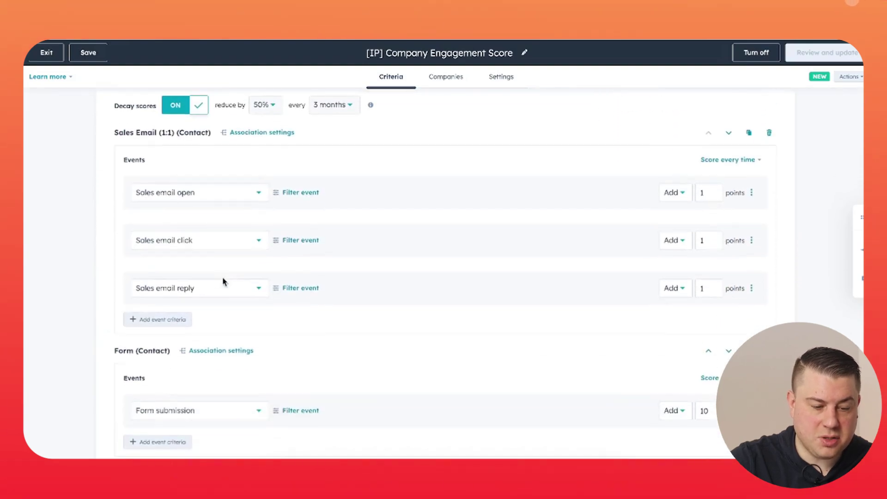
scroll(209, 265, up, 1)
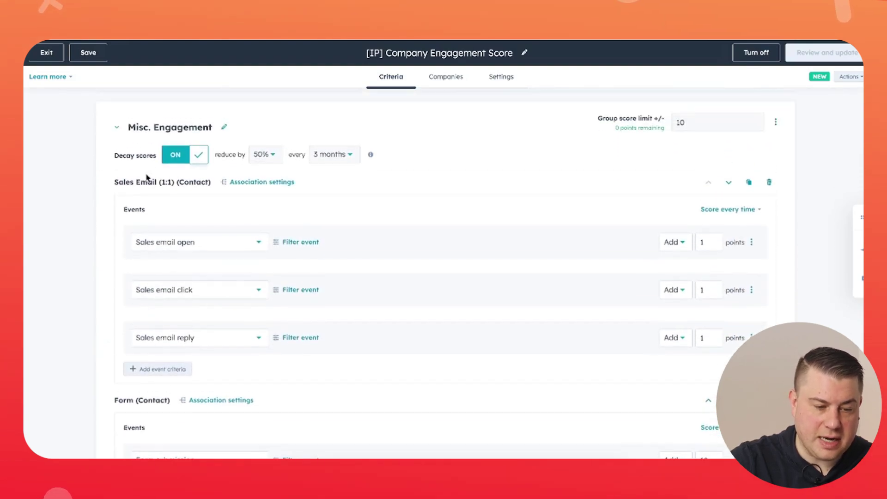
- Collapse the Misc. Engagement group, then re-examine the Email Engagement group's event points and decay setting and collapse it as well
click(115, 129)
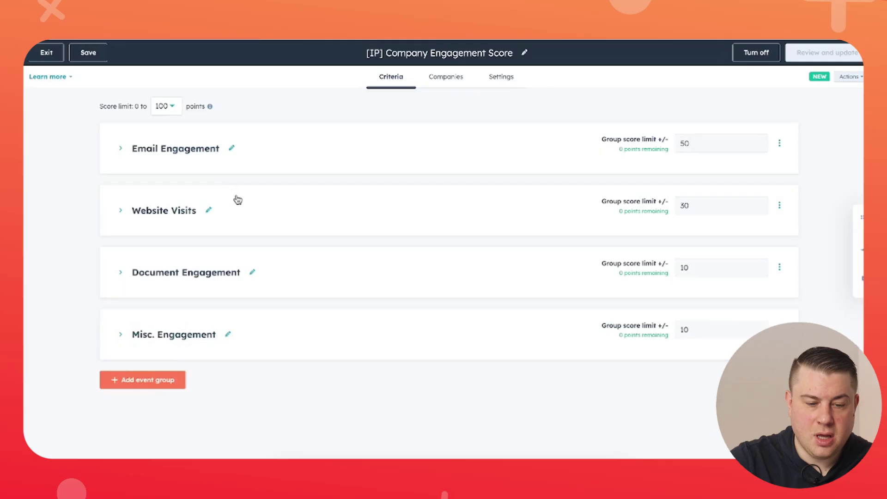
click(124, 152)
scroll(301, 228, down, 3)
scroll(302, 229, up, 1)
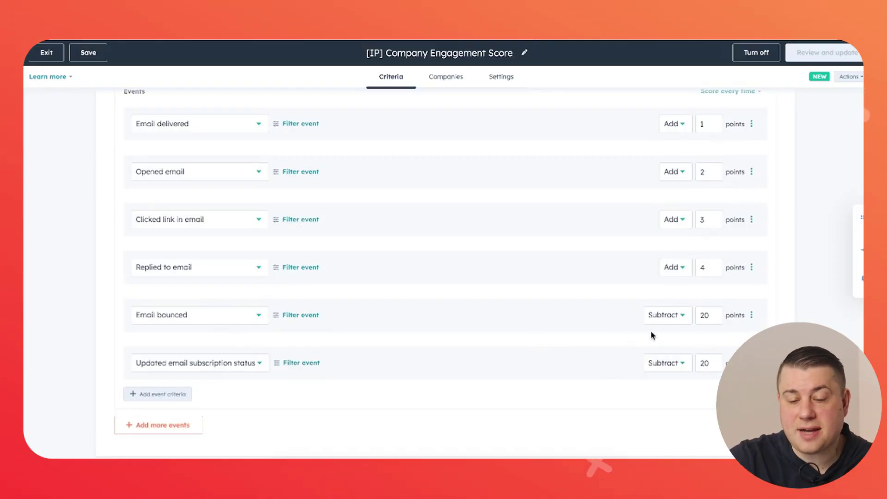
scroll(627, 343, up, 2)
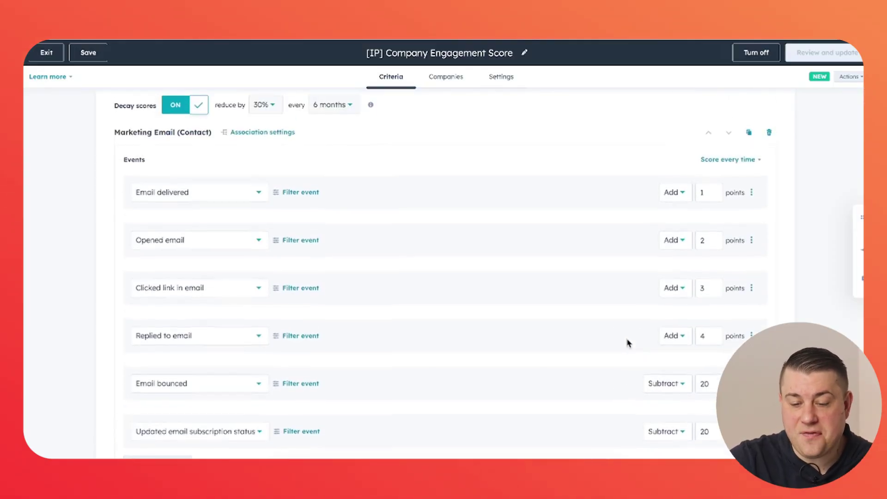
scroll(627, 342, up, 1)
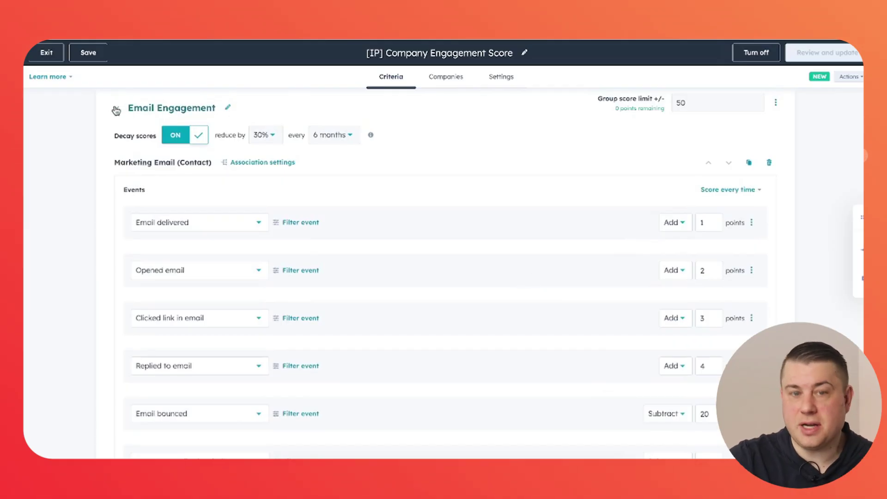
click(116, 110)
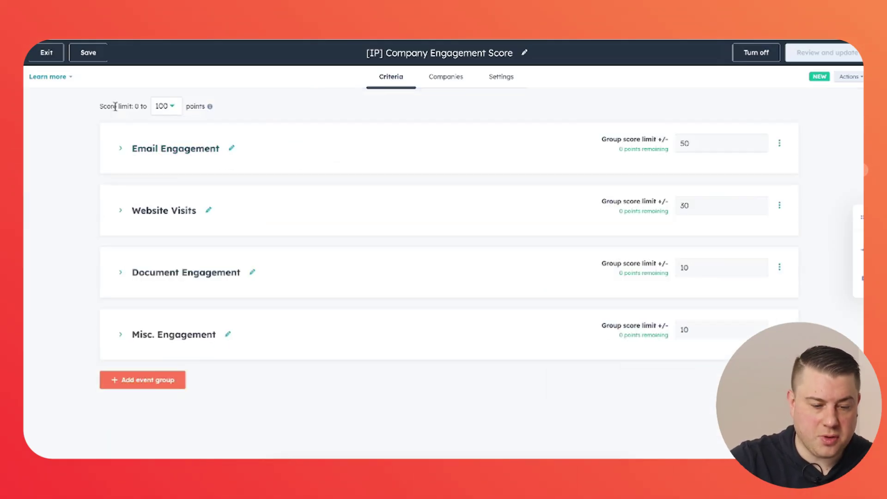
- Examine the Website Visits group's page visit and media play points and its decay percentage options, and collapse the group
click(119, 213)
click(119, 214)
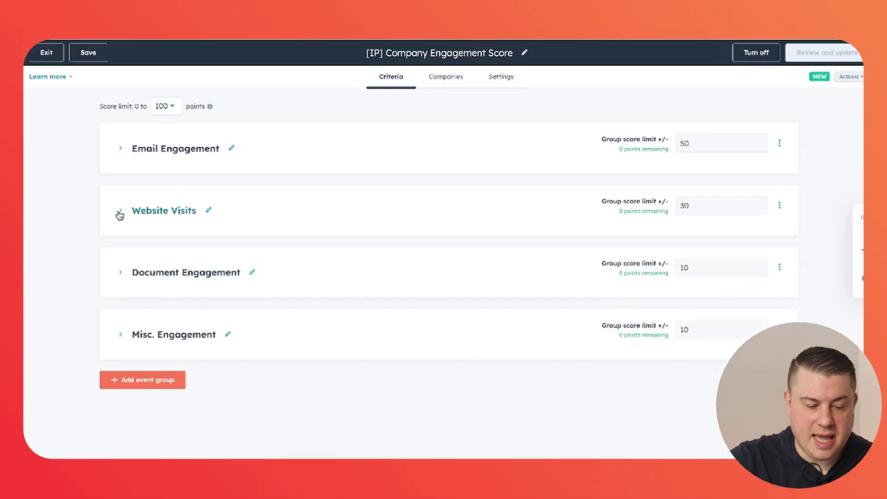
click(119, 213)
scroll(363, 226, down, 2)
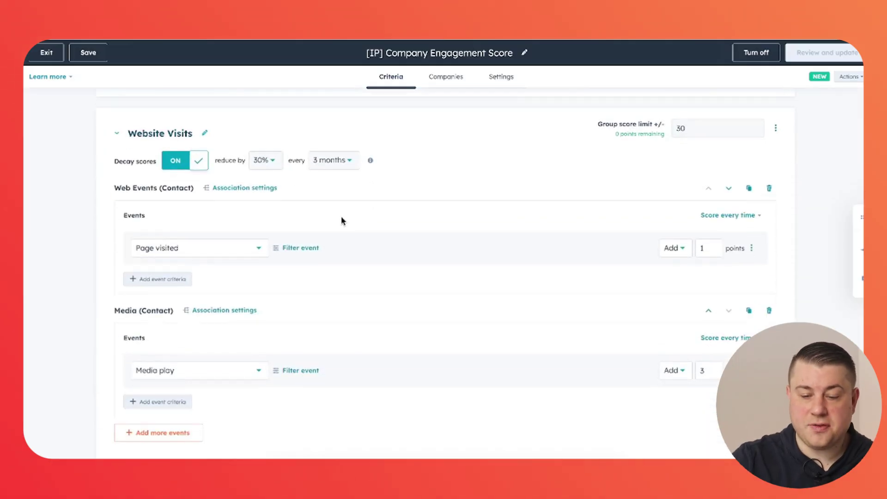
scroll(340, 217, down, 1)
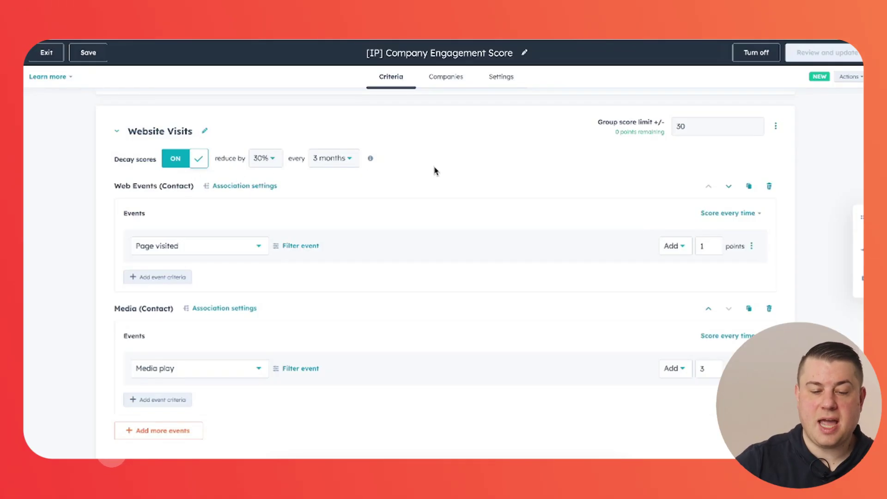
click(271, 160)
scroll(288, 213, up, 3)
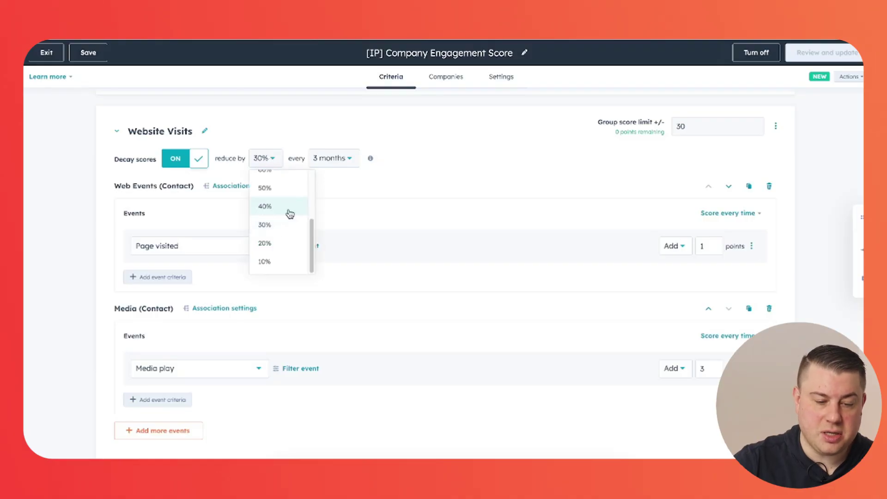
click(348, 183)
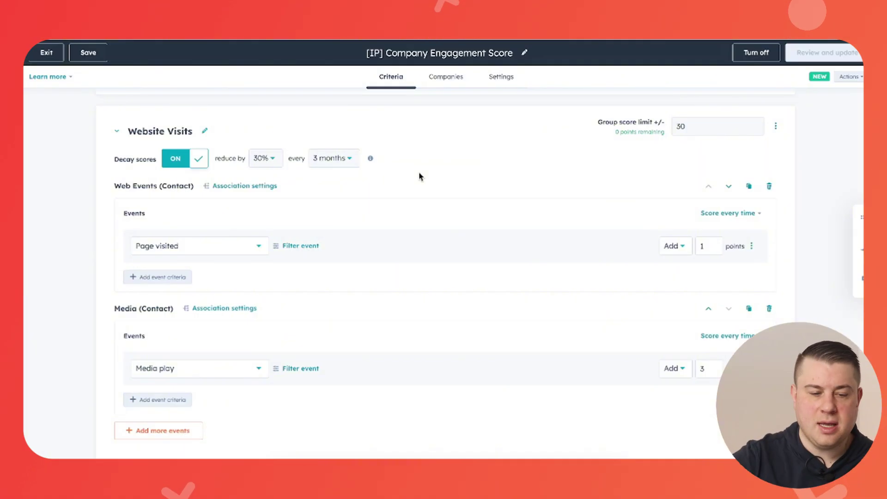
click(116, 134)
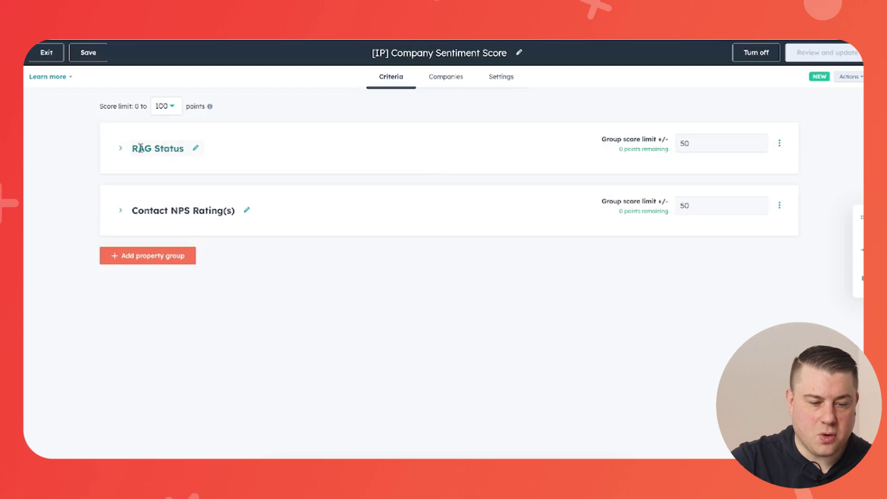
- Examine how the Company Sentiment Score assigns points by RAG Status and by contact NPS rating, collapsing each group after review
click(122, 148)
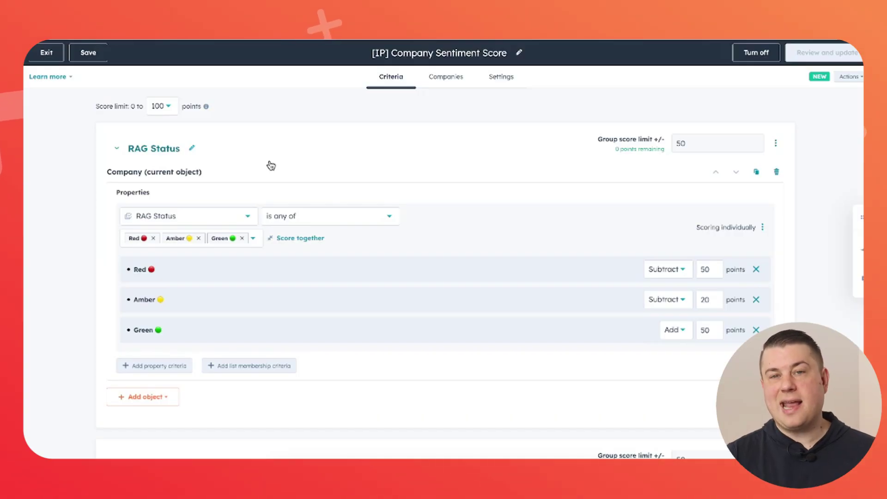
click(117, 150)
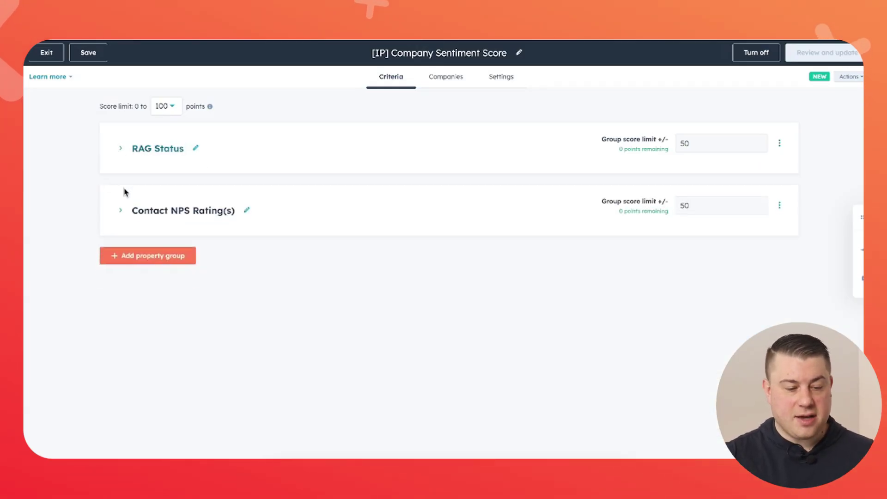
click(121, 213)
scroll(284, 242, down, 2)
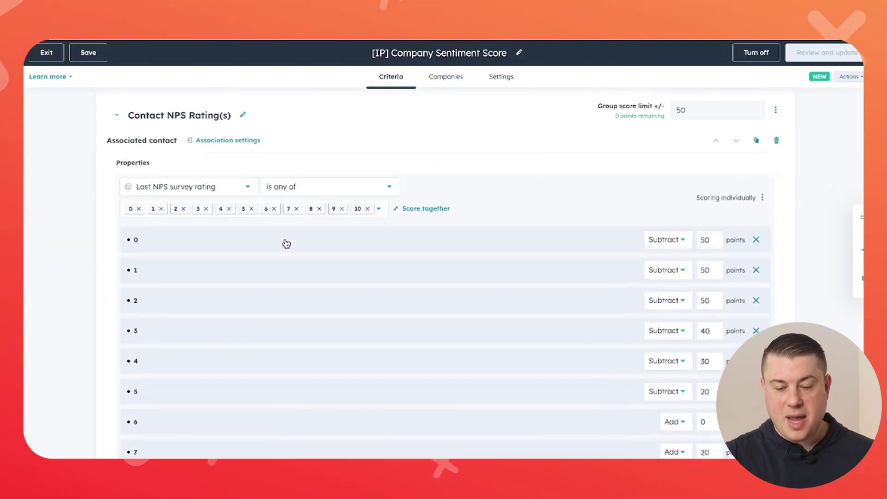
scroll(285, 242, down, 1)
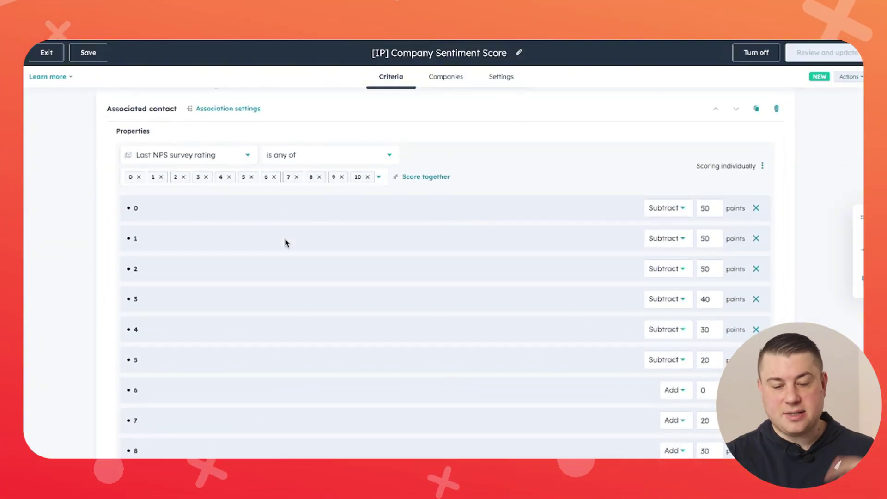
scroll(285, 242, down, 3)
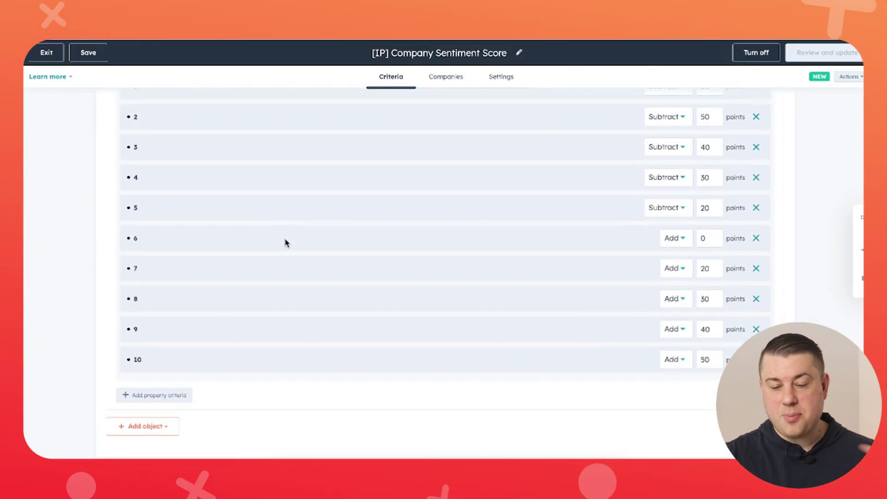
scroll(285, 242, up, 1)
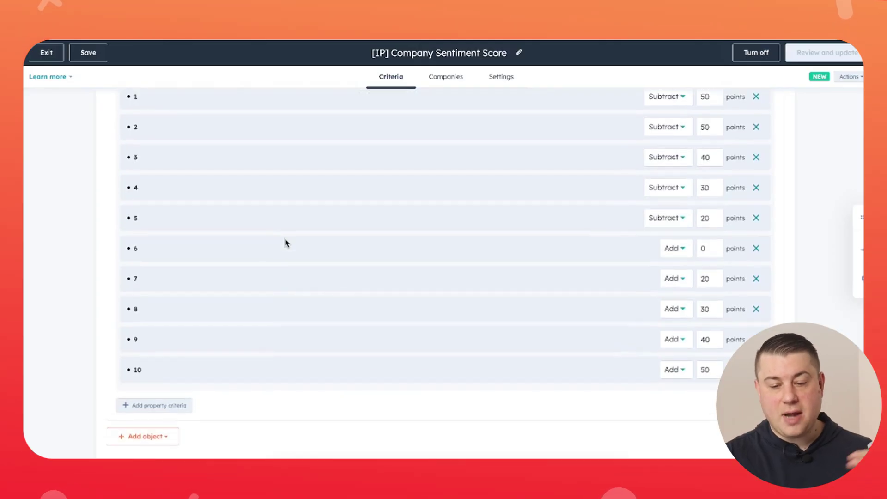
scroll(285, 242, up, 5)
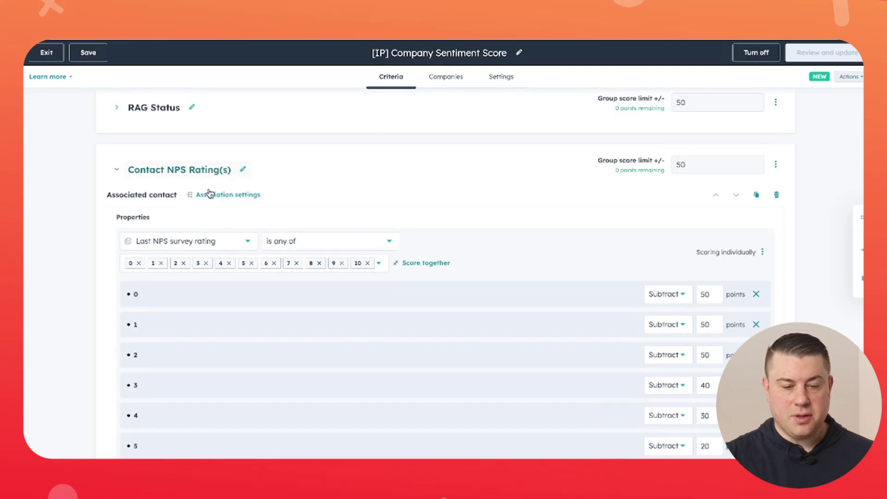
click(286, 169)
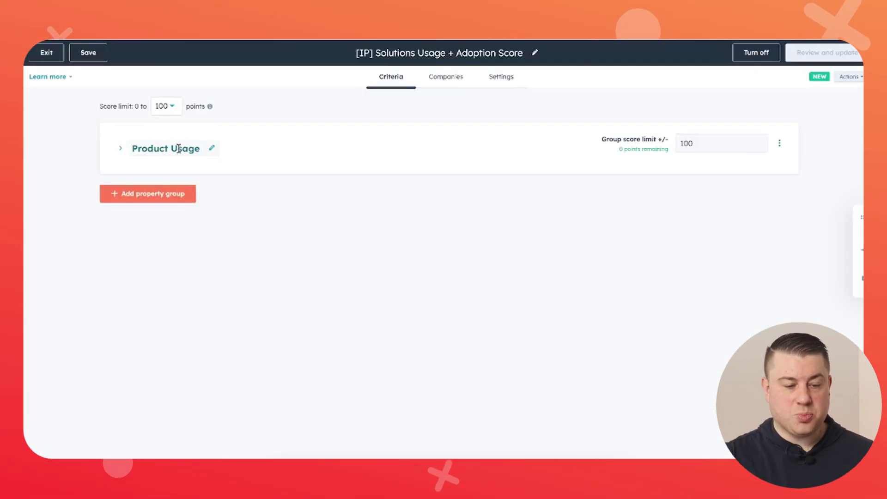
- Examine the Product Usage group in the Solutions Usage + Adoption Score and the points assigned to each product
click(124, 152)
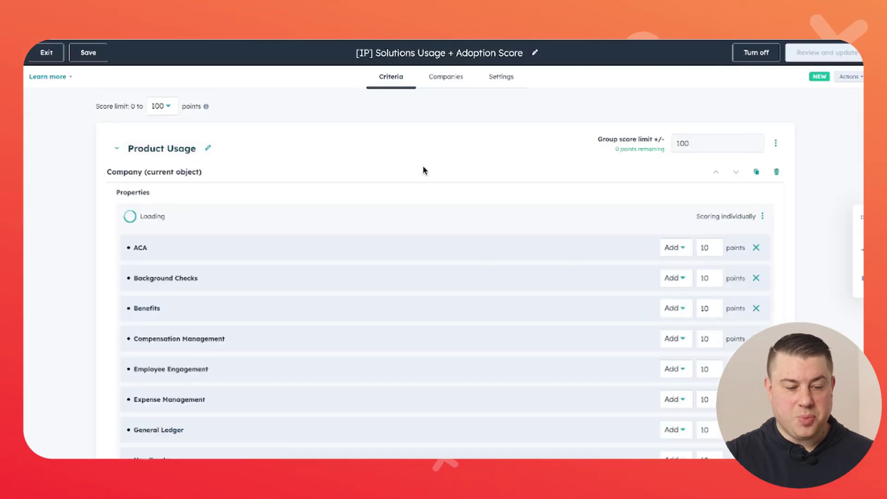
scroll(422, 179, down, 9)
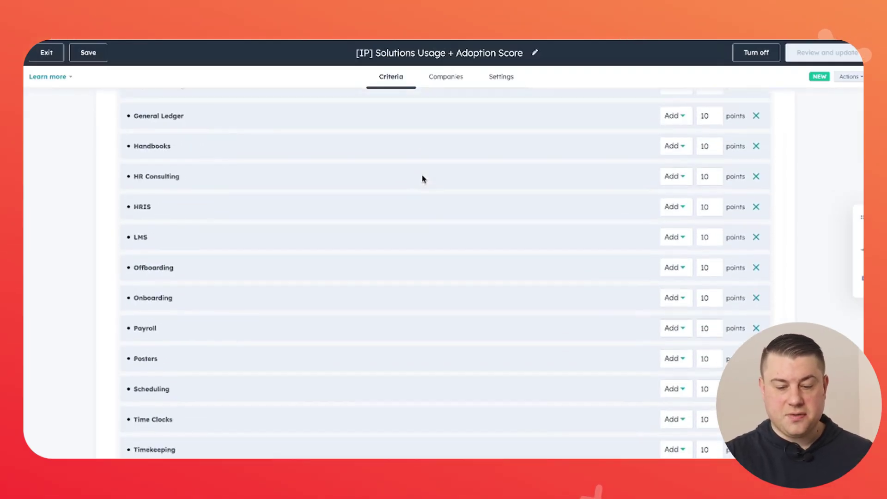
scroll(422, 178, up, 7)
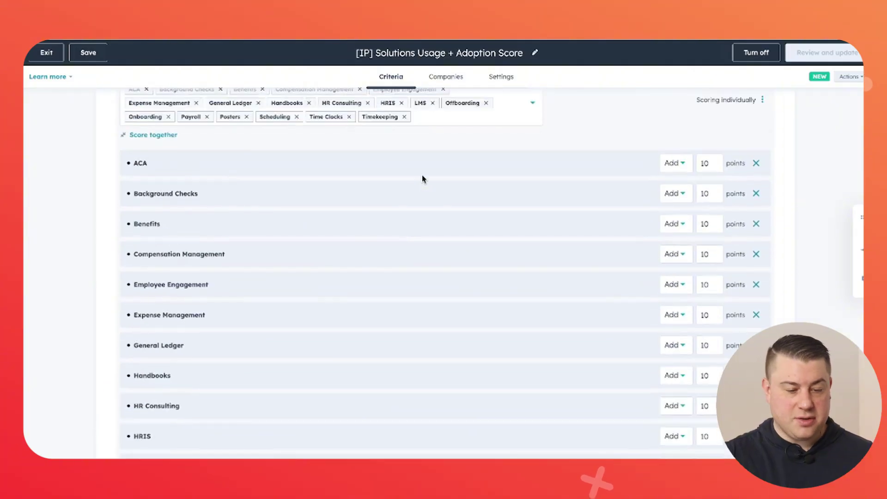
scroll(422, 179, down, 6)
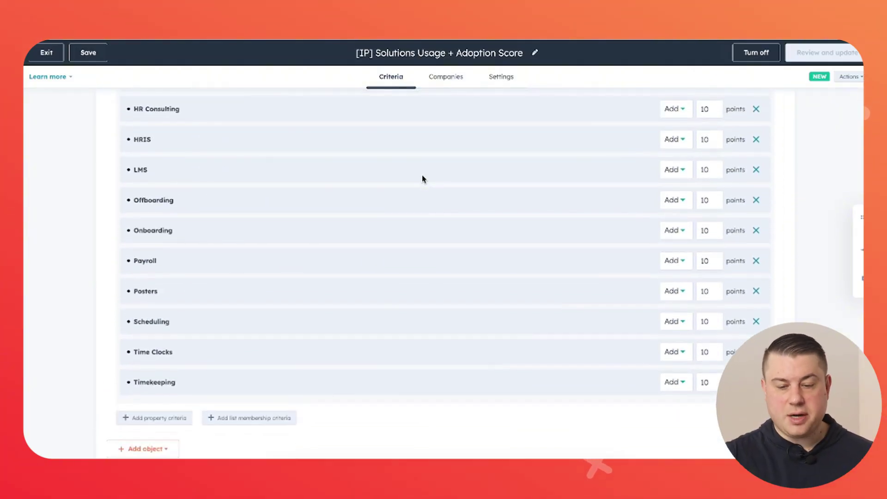
scroll(422, 179, up, 1)
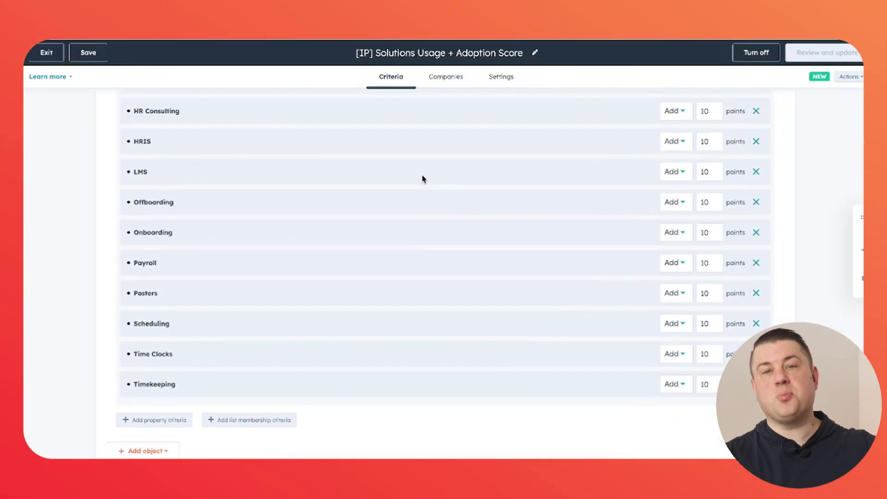
scroll(422, 179, up, 7)
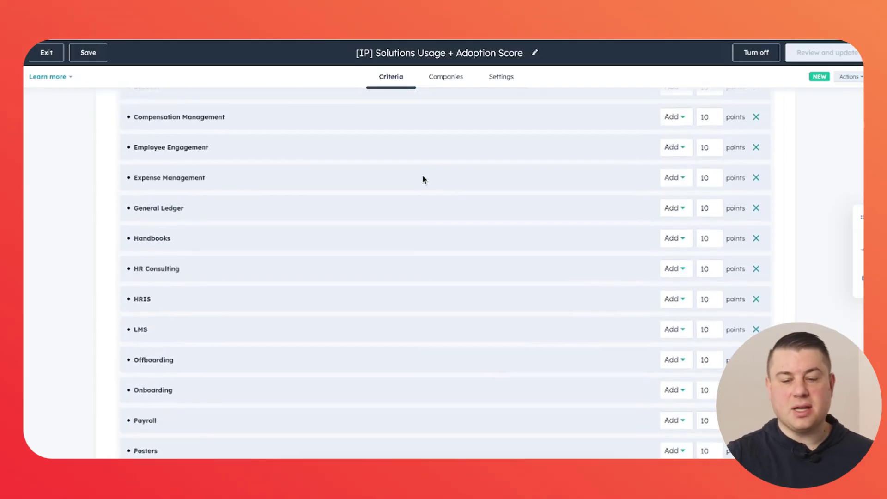
scroll(457, 172, up, 3)
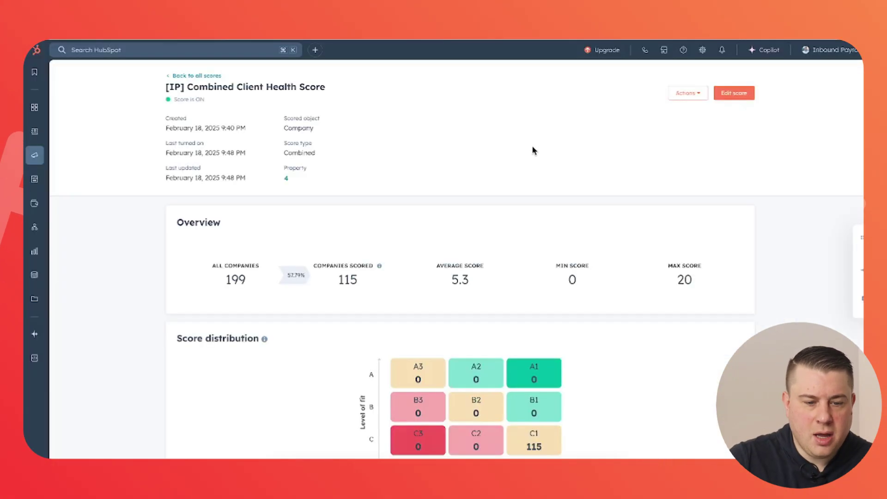
- Review the overview and the fit-versus-engagement score distribution of the Combined Client Health Score
scroll(530, 147, down, 1)
scroll(530, 147, up, 2)
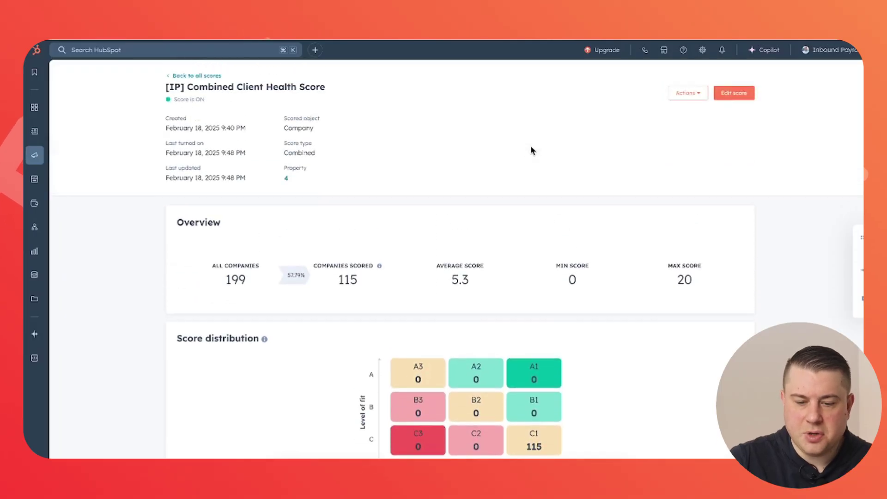
scroll(505, 146, down, 1)
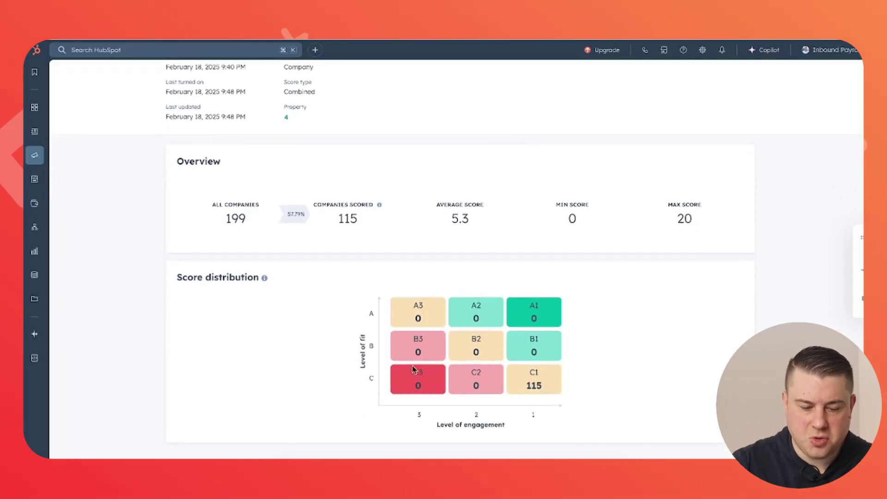
scroll(550, 298, up, 1)
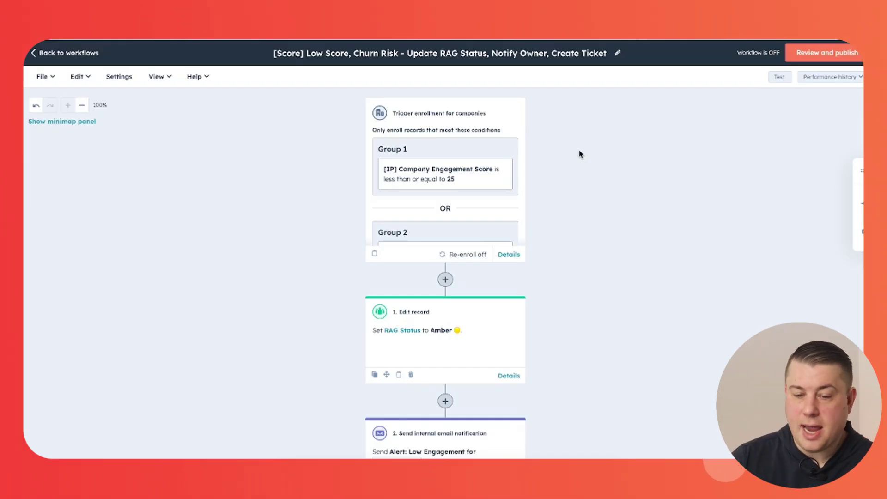
- Review the low score churn risk workflow's enrollment trigger details and its RAG status, email notification and ticket actions
click(509, 254)
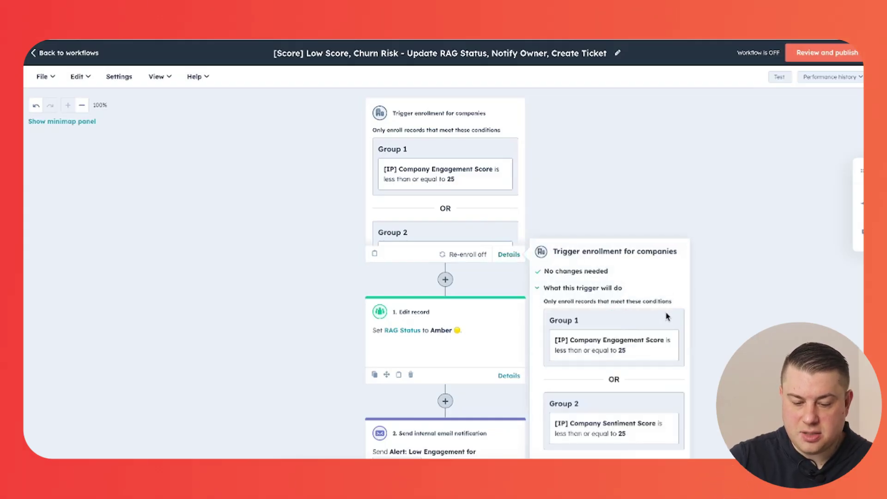
click(728, 289)
scroll(531, 223, down, 3)
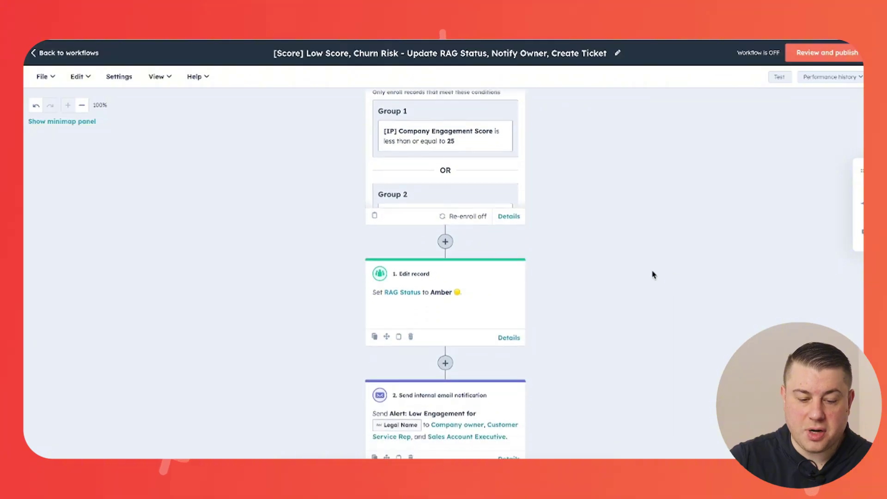
scroll(494, 224, down, 2)
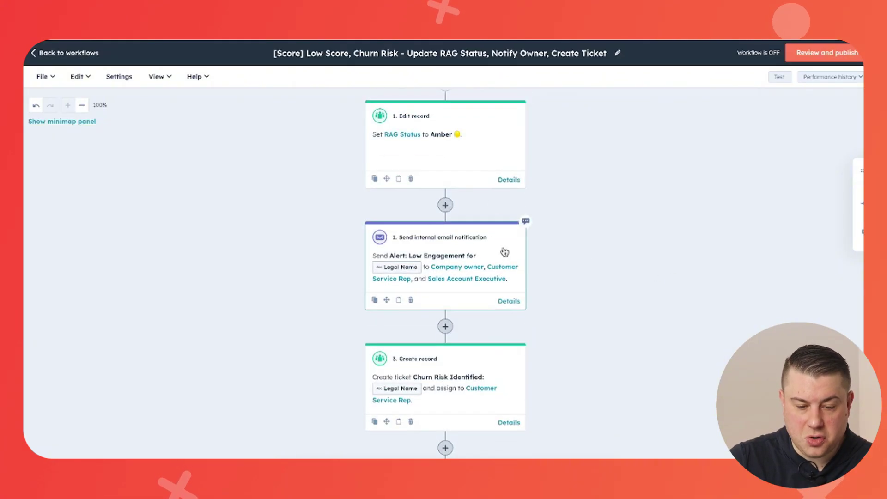
scroll(505, 252, down, 2)
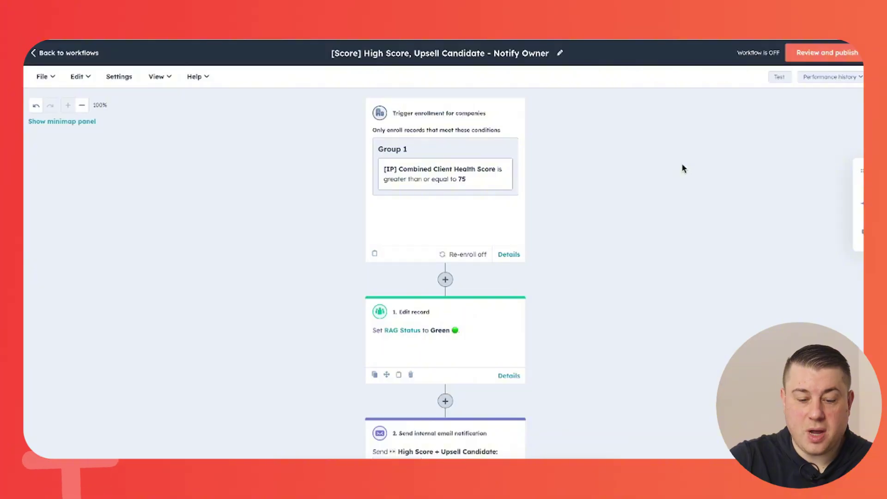
- Review the high score upsell candidate workflow from its enrollment trigger through its RAG status and email notification actions
scroll(683, 168, down, 2)
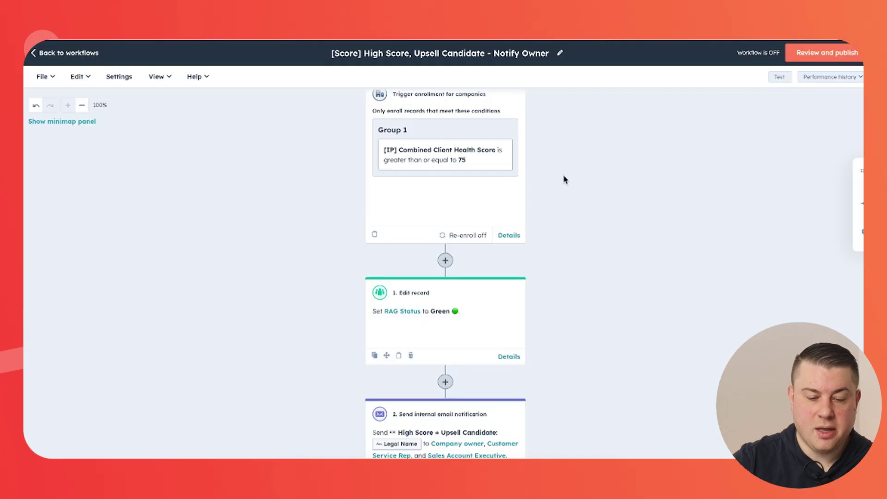
scroll(556, 223, down, 1)
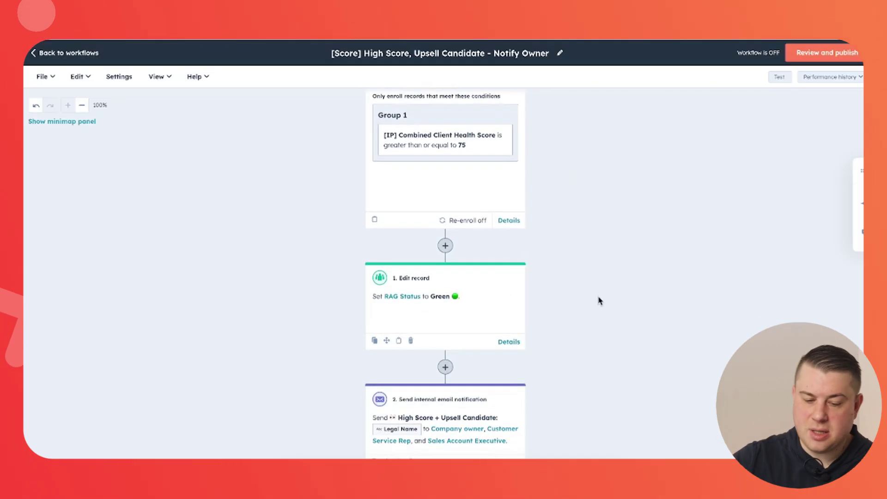
scroll(599, 301, down, 5)
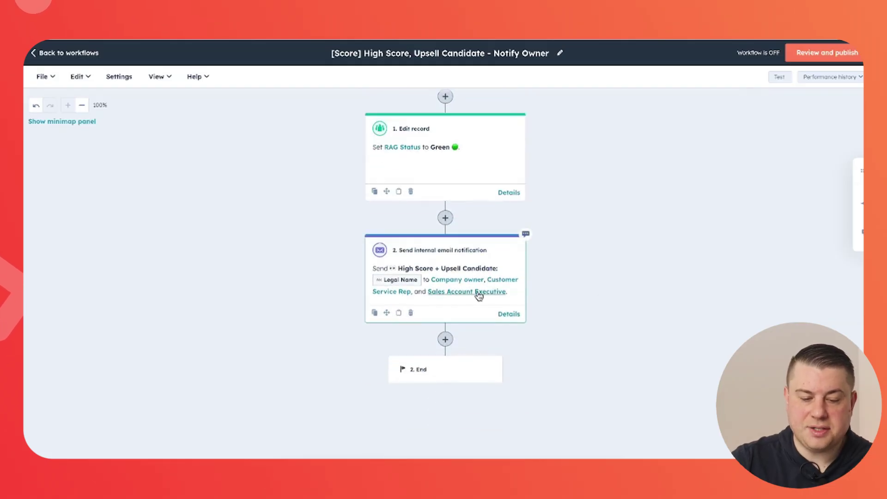
- Open the upsell workflow's internal email notification, read its subject and body including the follow-up line, and save the action
click(494, 250)
scroll(184, 268, down, 3)
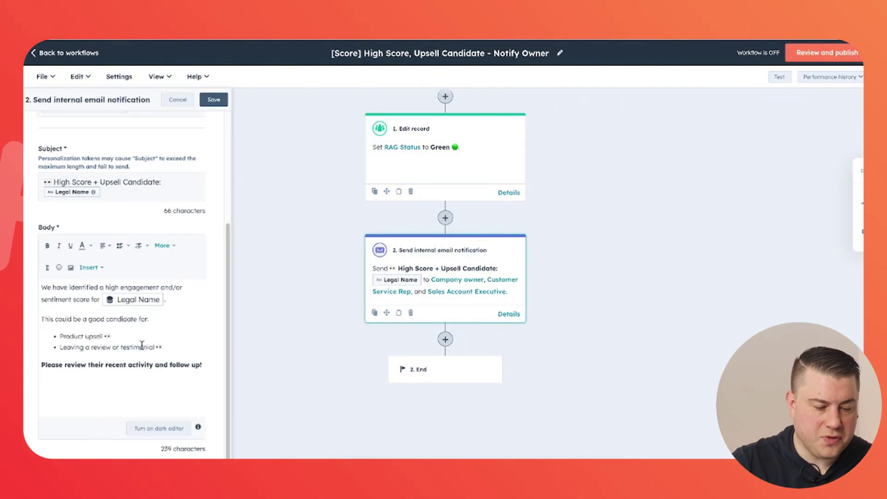
triple_click(123, 366)
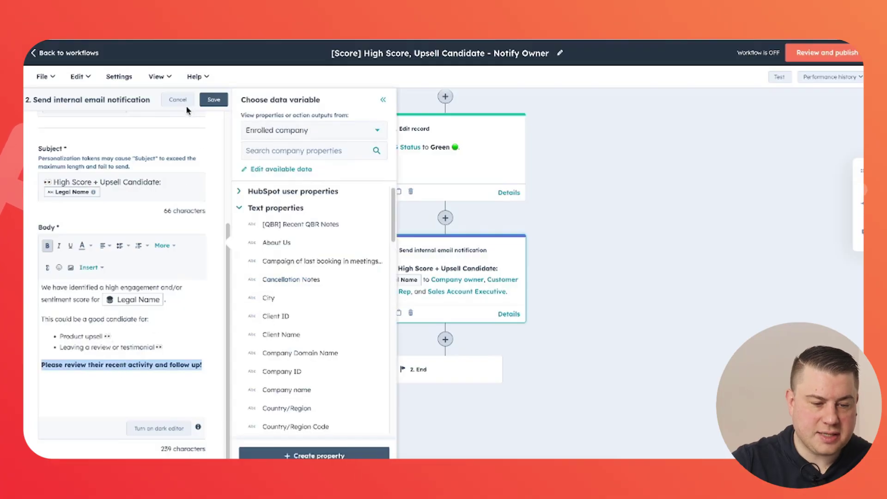
click(216, 102)
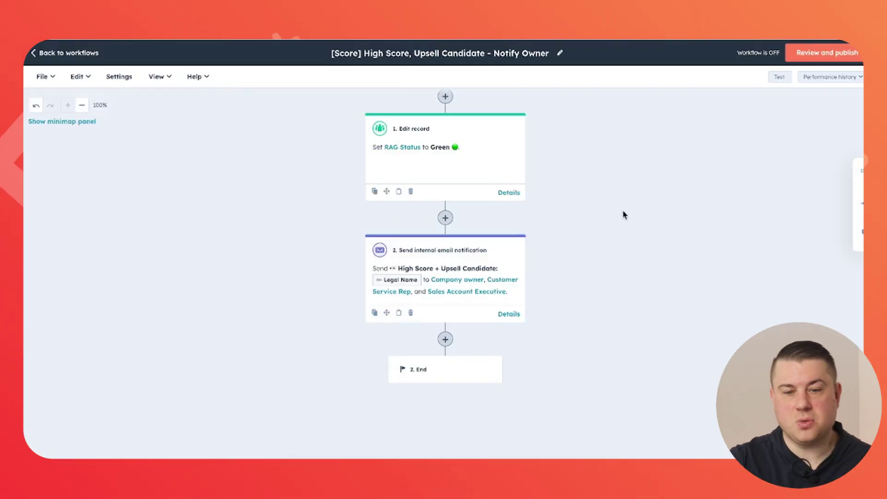